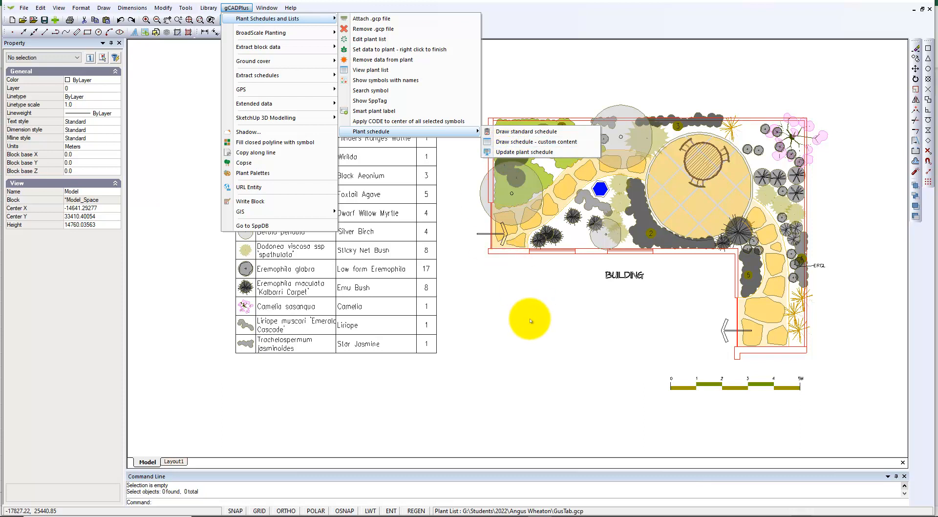
pyautogui.click(530, 319)
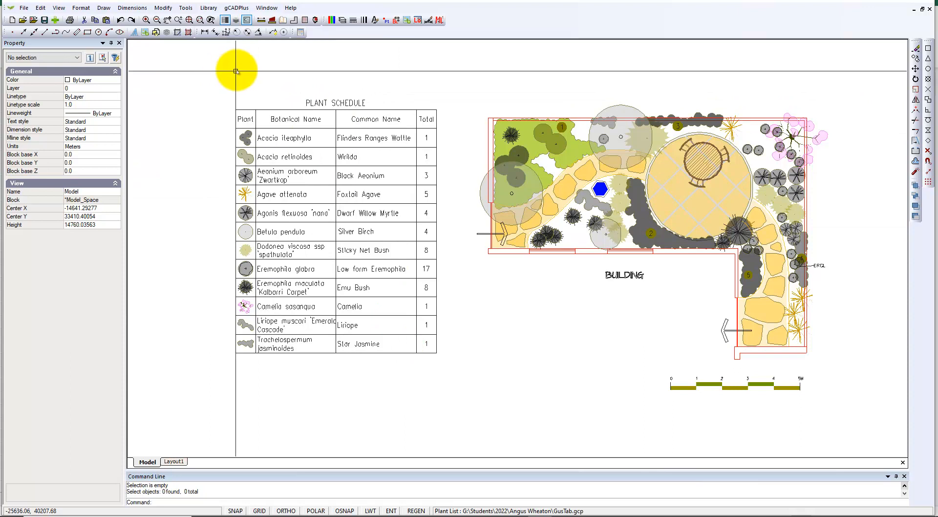
pyautogui.click(236, 8)
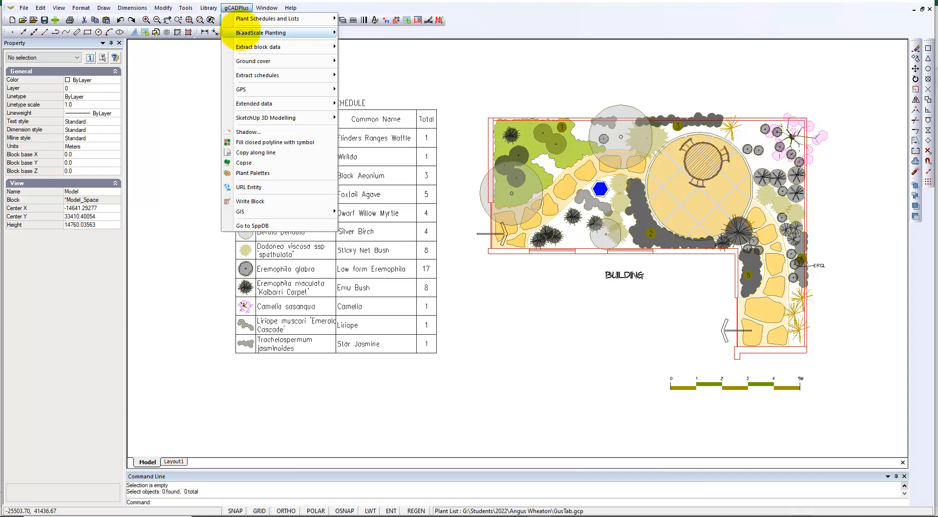
pyautogui.moveTo(256, 22)
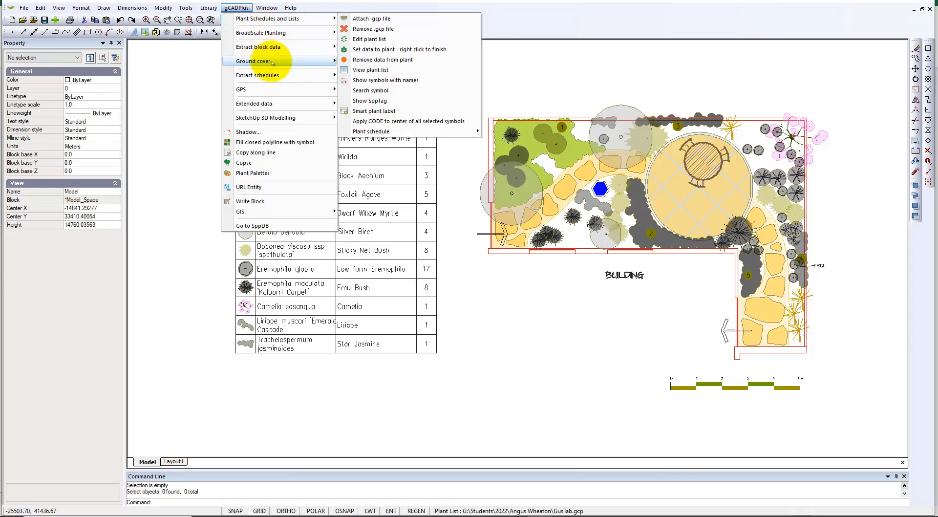
pyautogui.moveTo(293, 74)
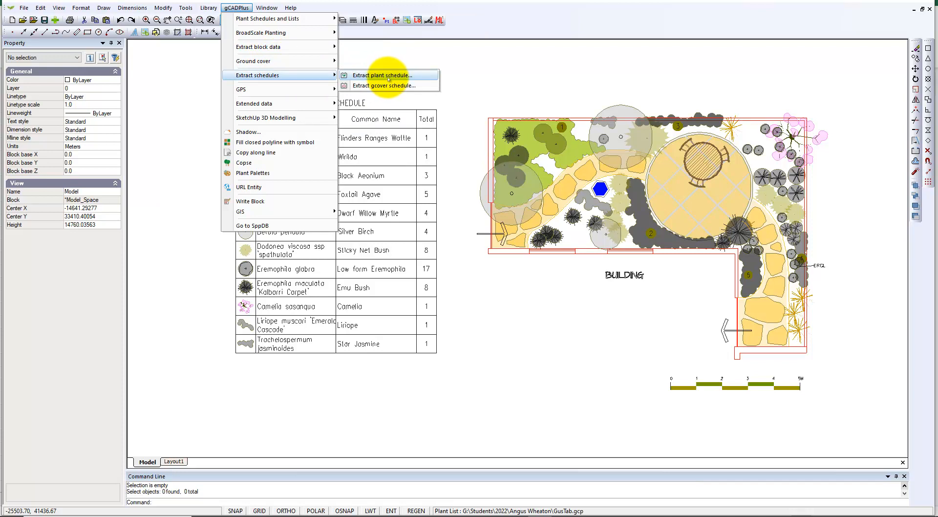
pyautogui.click(387, 78)
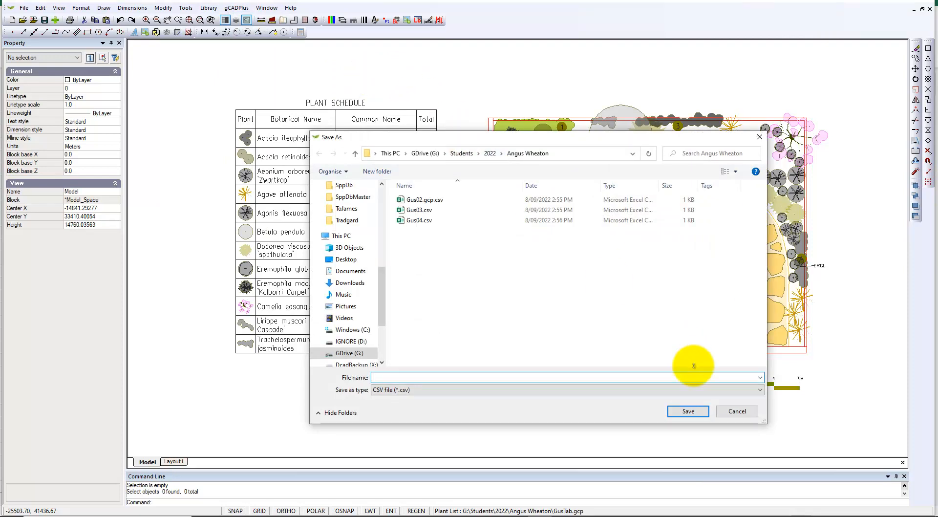
pyautogui.click(740, 413)
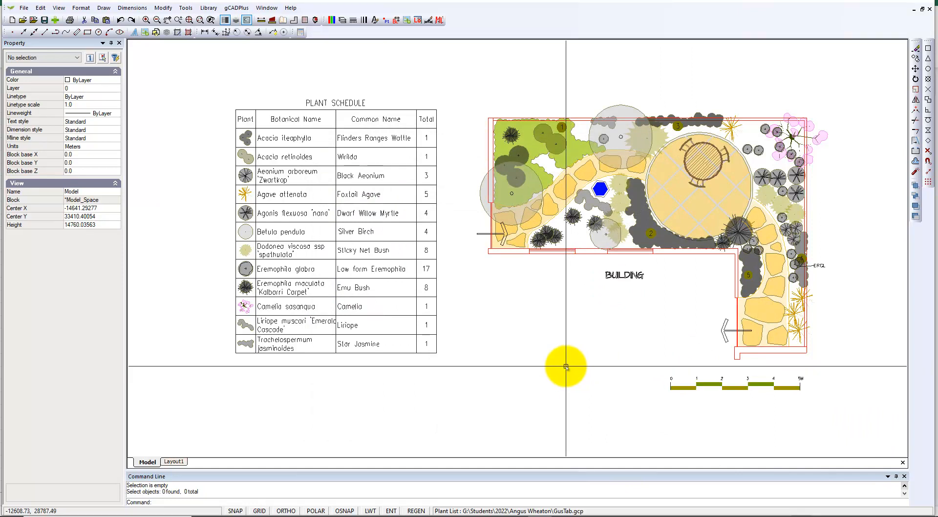
# - Switch to the Excel plant list workbook and review the table's Type column and the Custom List entries
pyautogui.moveTo(440, 513)
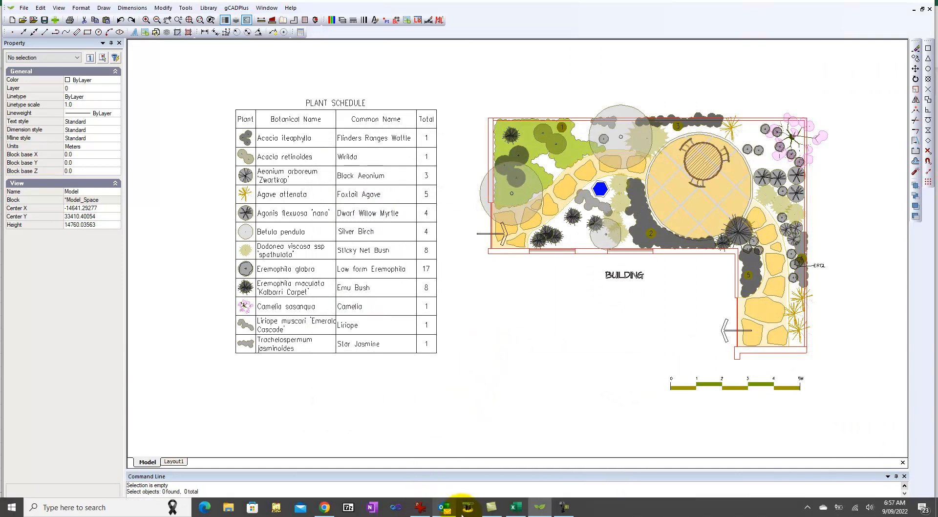
pyautogui.click(515, 507)
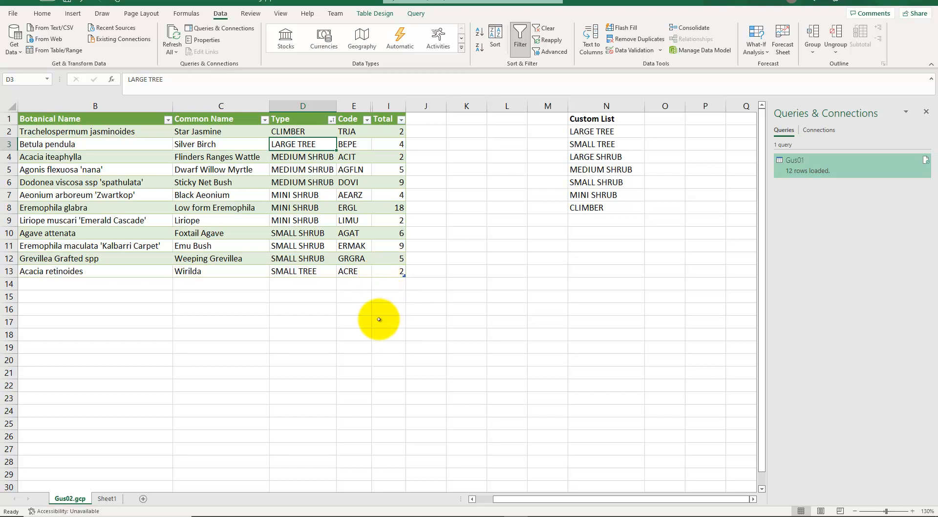
pyautogui.click(304, 300)
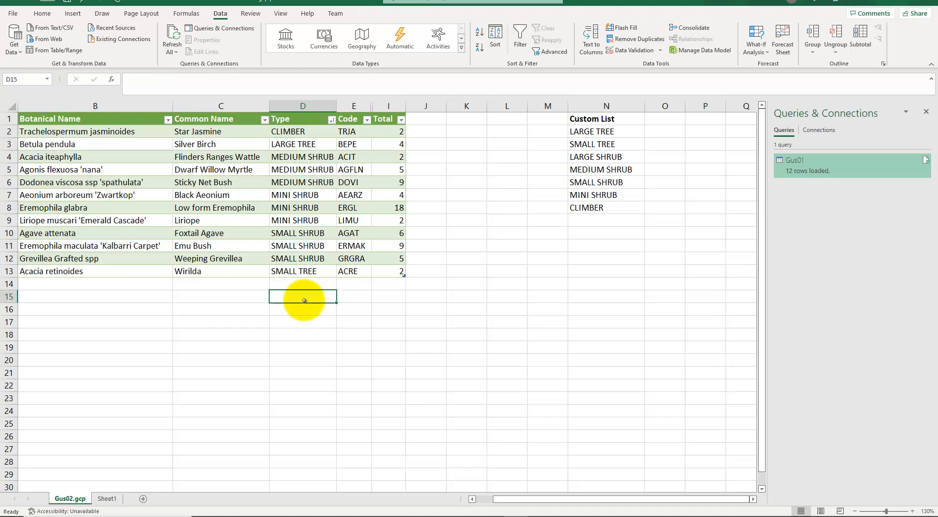
pyautogui.click(288, 145)
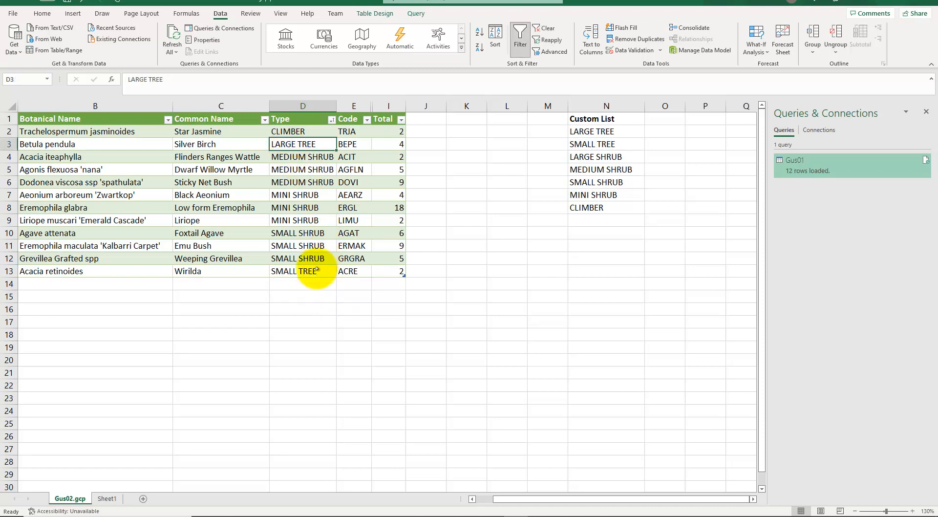
pyautogui.click(440, 376)
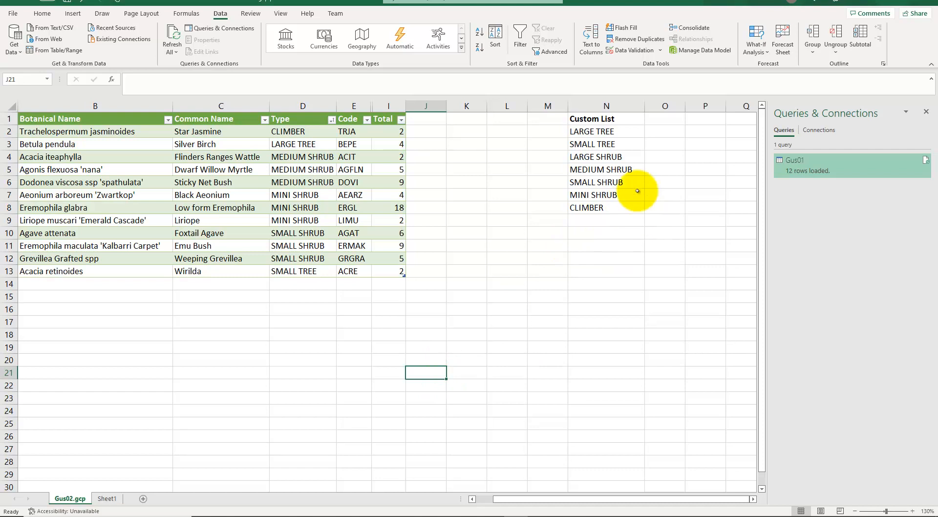
pyautogui.click(600, 132)
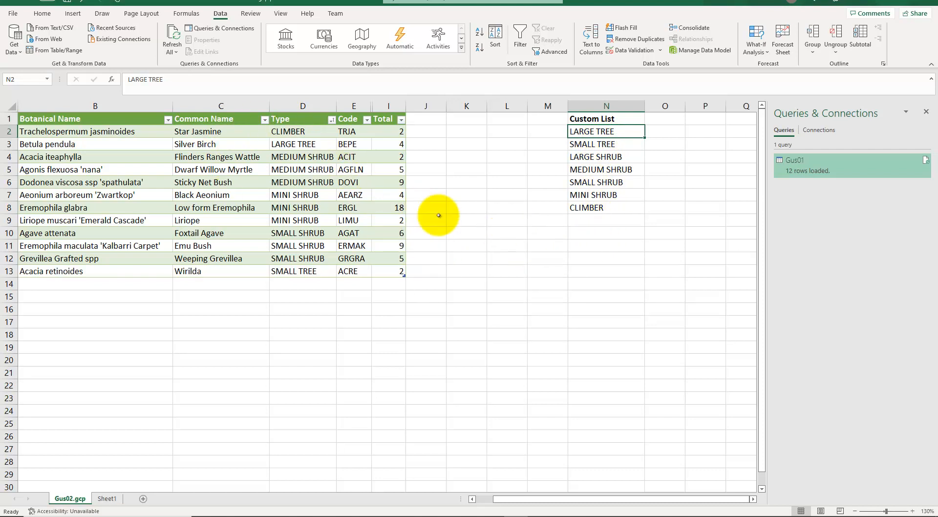
pyautogui.click(495, 37)
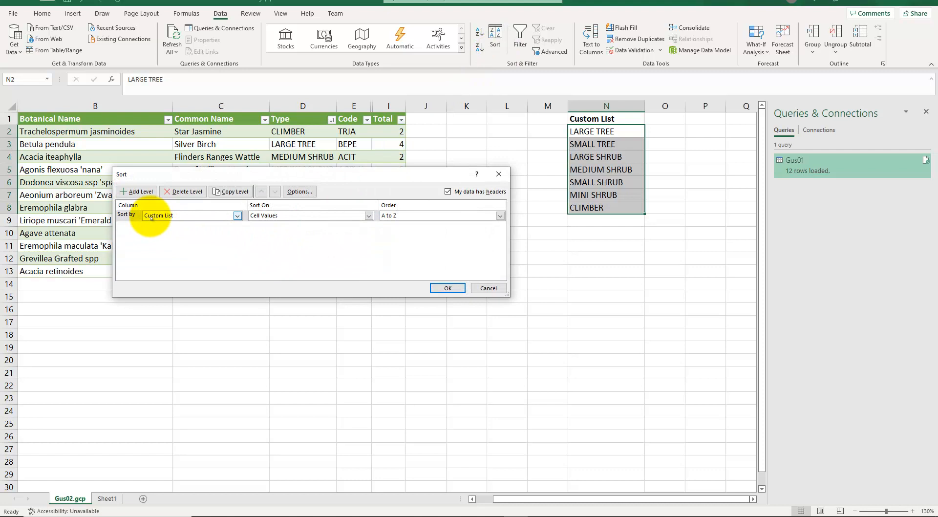
pyautogui.click(238, 216)
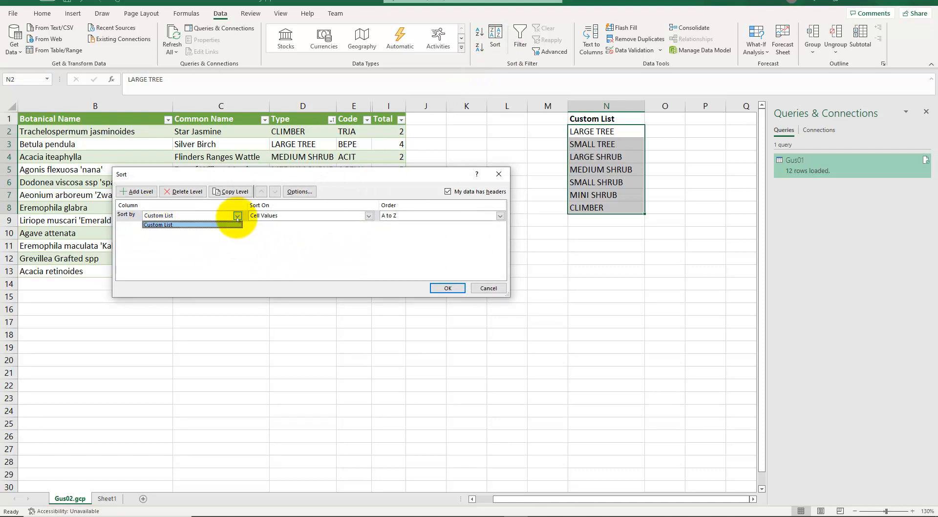
pyautogui.click(237, 216)
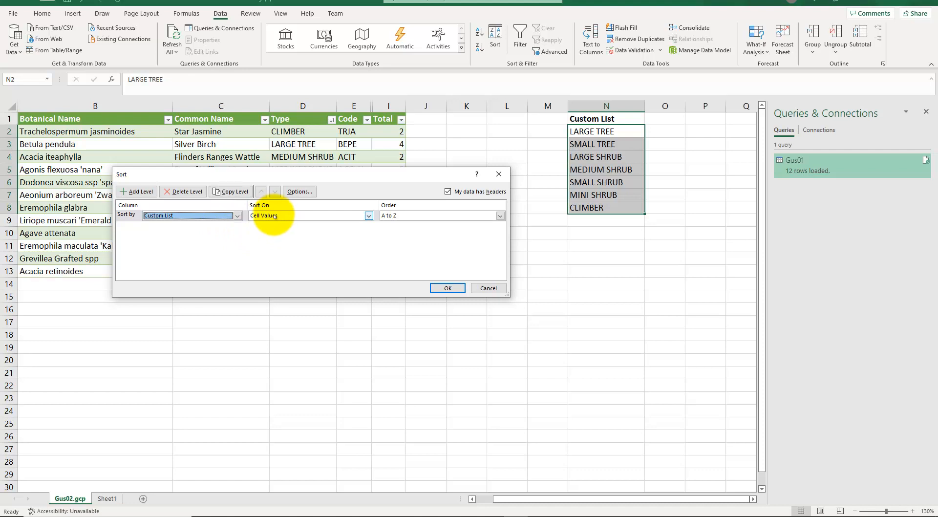
pyautogui.click(500, 215)
pyautogui.click(428, 238)
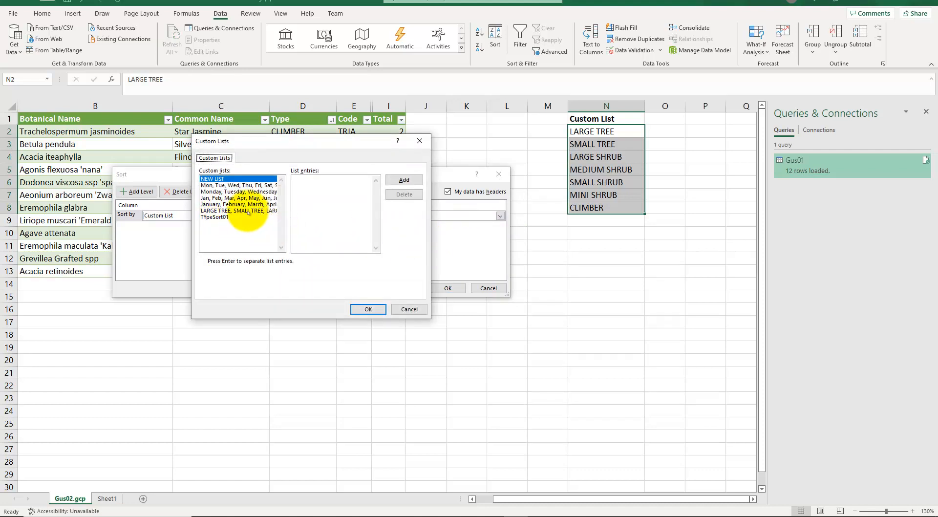
pyautogui.click(410, 310)
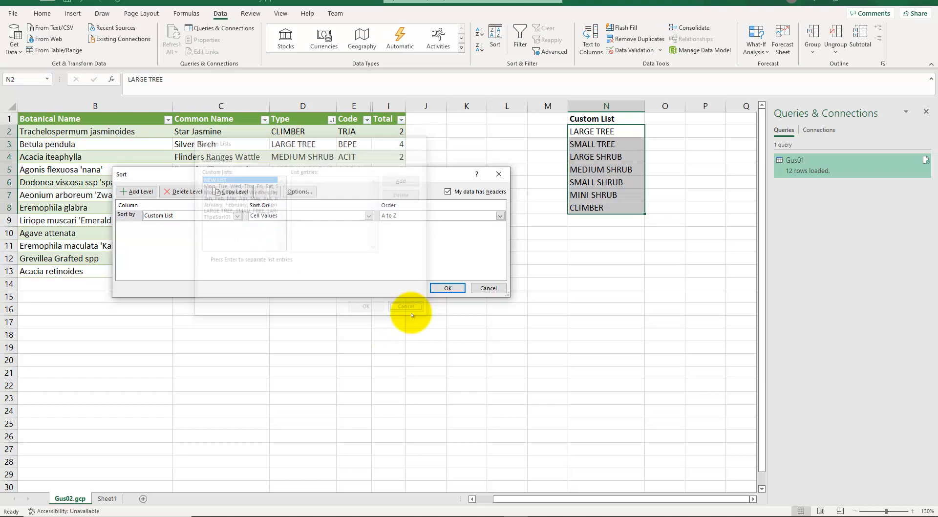
pyautogui.click(489, 288)
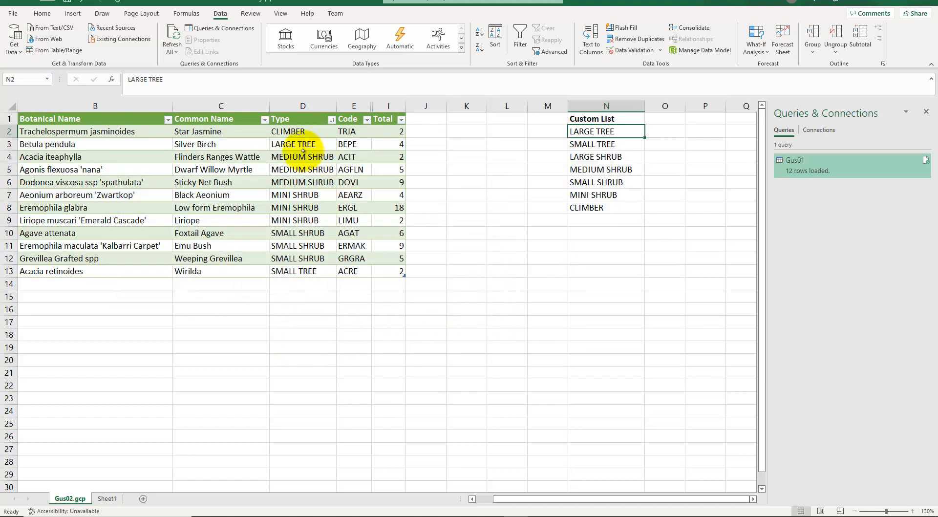
# - Sort the plant table by Type on cell values, using the custom list order that starts LARGE TREE, SMALL TREE, LARGE SHRUB
pyautogui.click(306, 132)
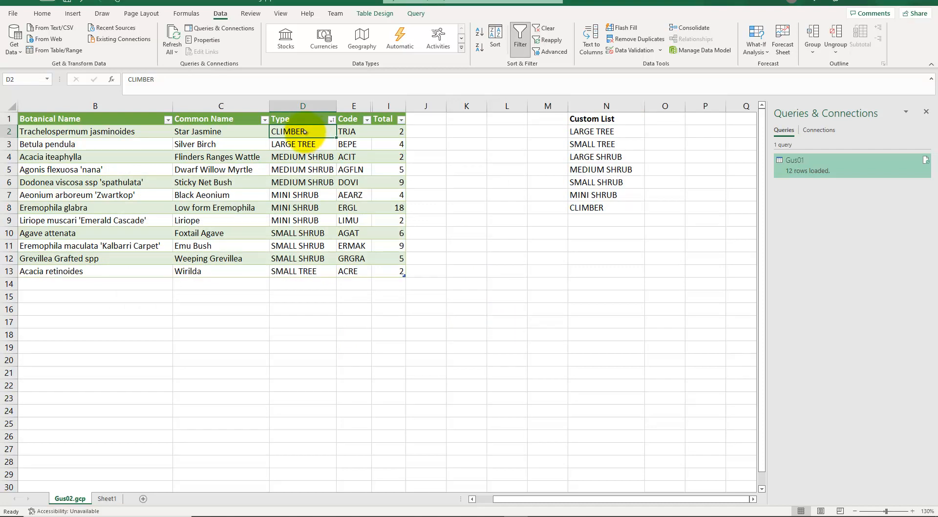
pyautogui.click(494, 49)
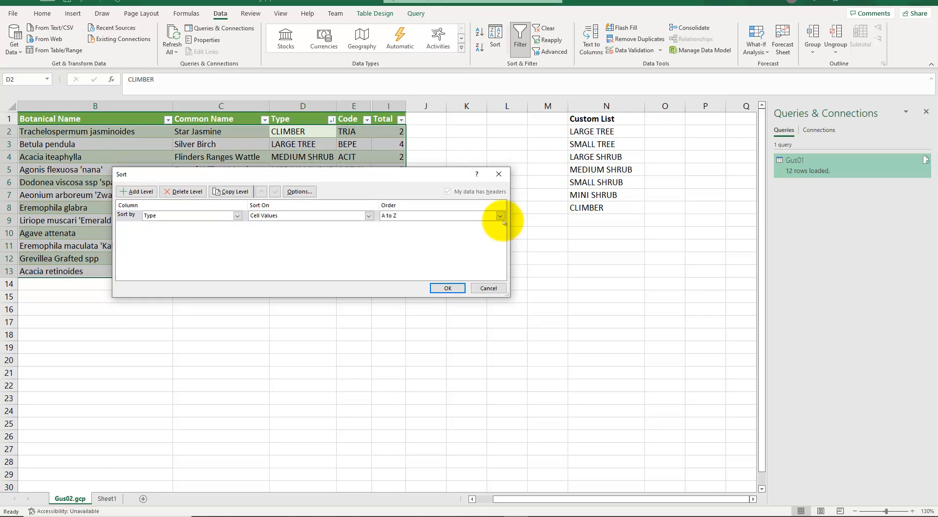
pyautogui.click(501, 219)
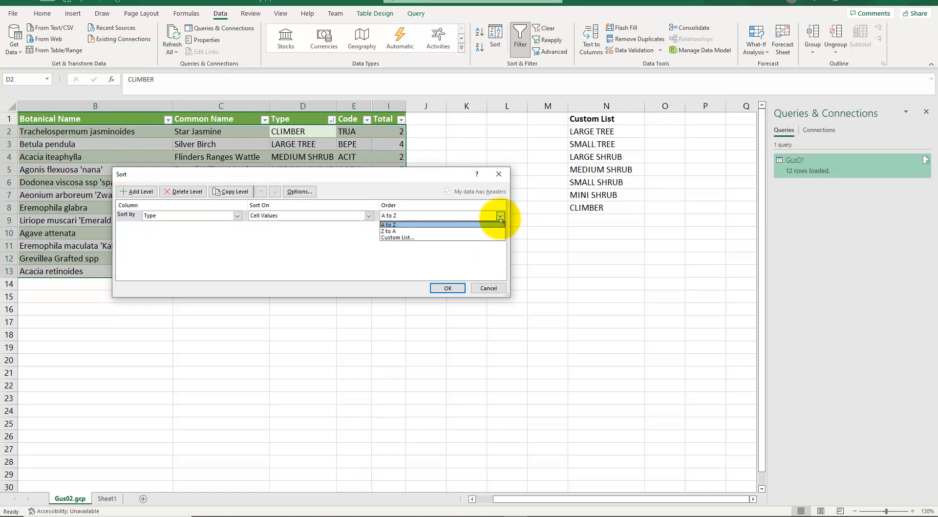
pyautogui.click(407, 239)
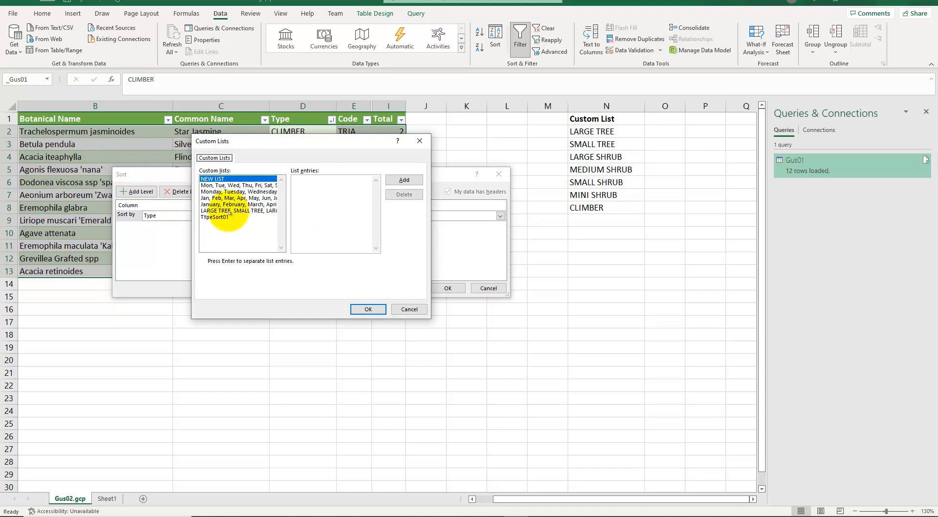
pyautogui.click(229, 211)
pyautogui.click(368, 310)
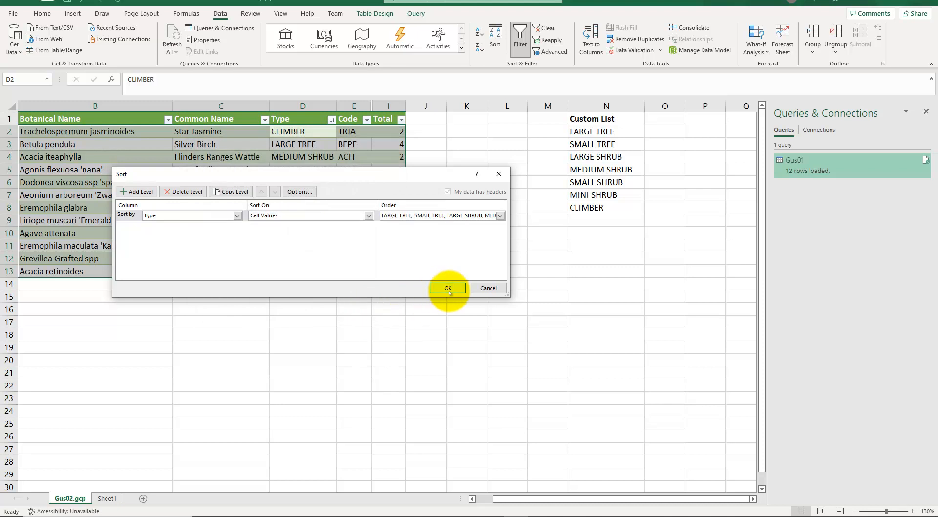
pyautogui.click(447, 288)
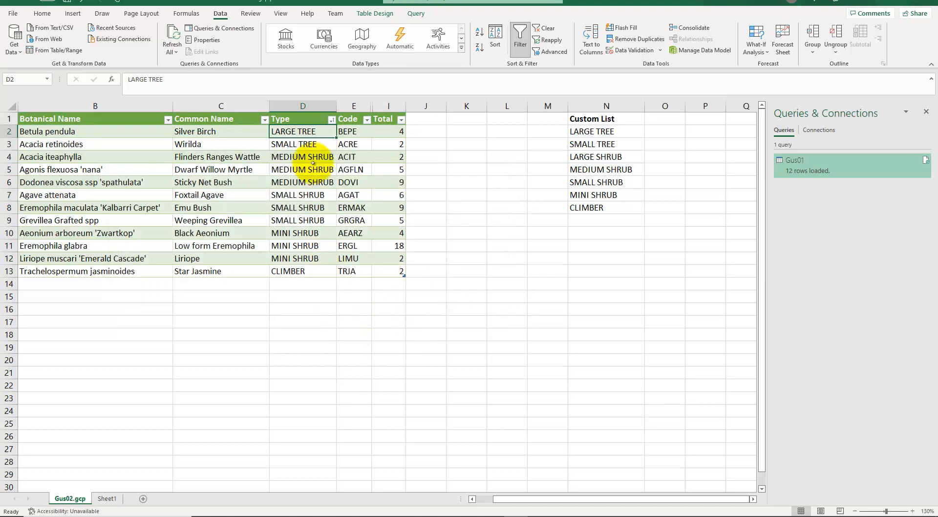
# - Copy the whole sorted plant table, from the Botanical Name header through the last Total value (B1:I13)
pyautogui.click(370, 332)
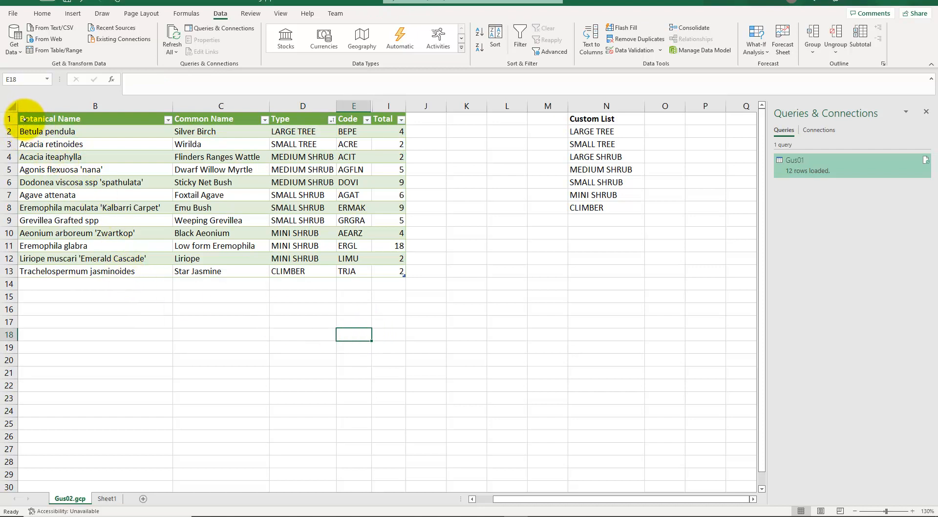
pyautogui.moveTo(23, 119); pyautogui.dragTo(394, 270)
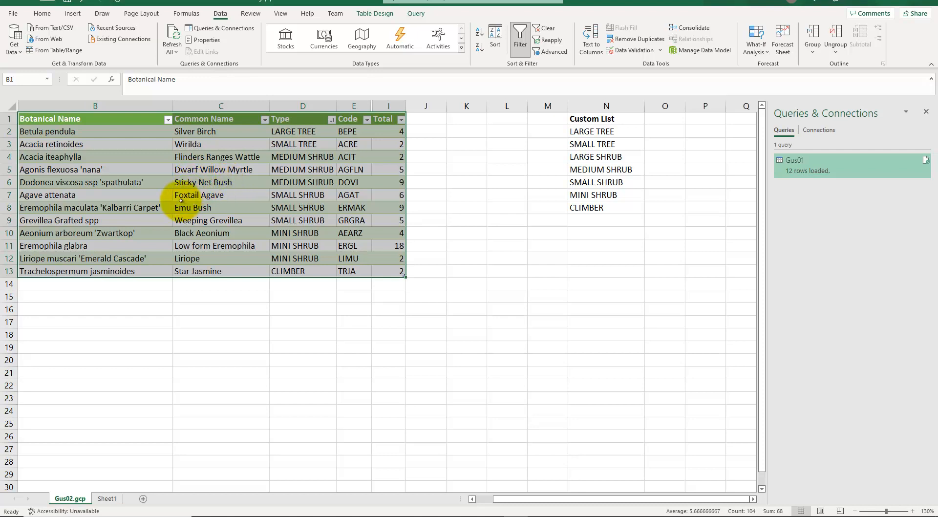
pyautogui.hotkey('ctrl', 'c')
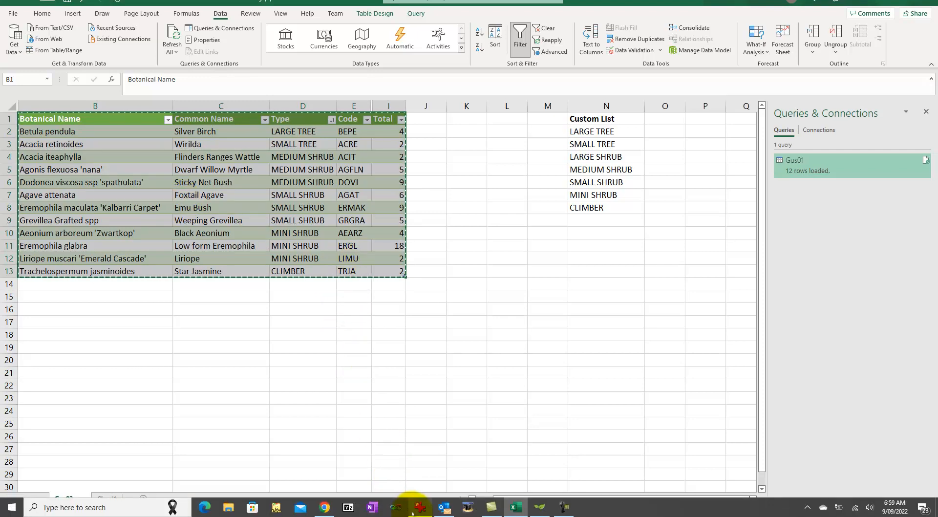
# - Open IrfanView, paste the copied plant table as an image, and enlarge the viewer window
pyautogui.rightClick(411, 510)
pyautogui.click(412, 489)
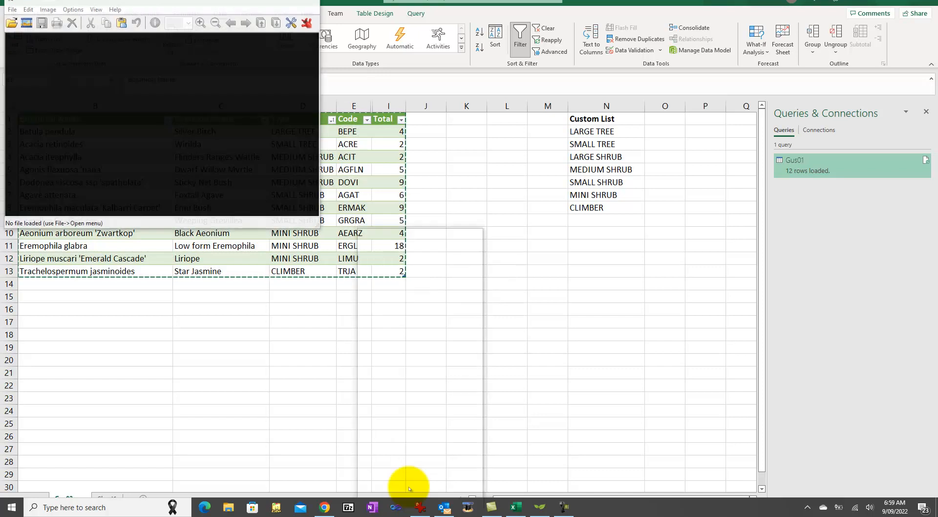
pyautogui.click(420, 509)
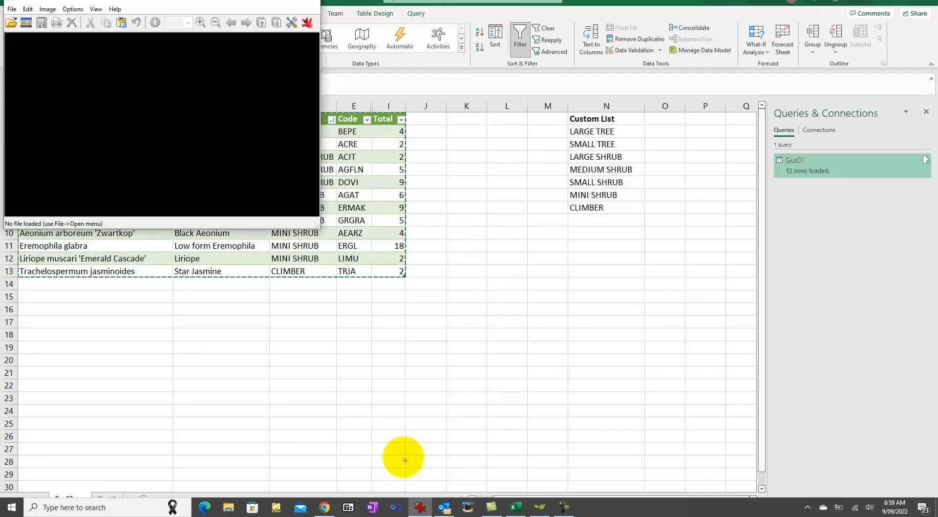
pyautogui.moveTo(315, 214); pyautogui.dragTo(508, 394)
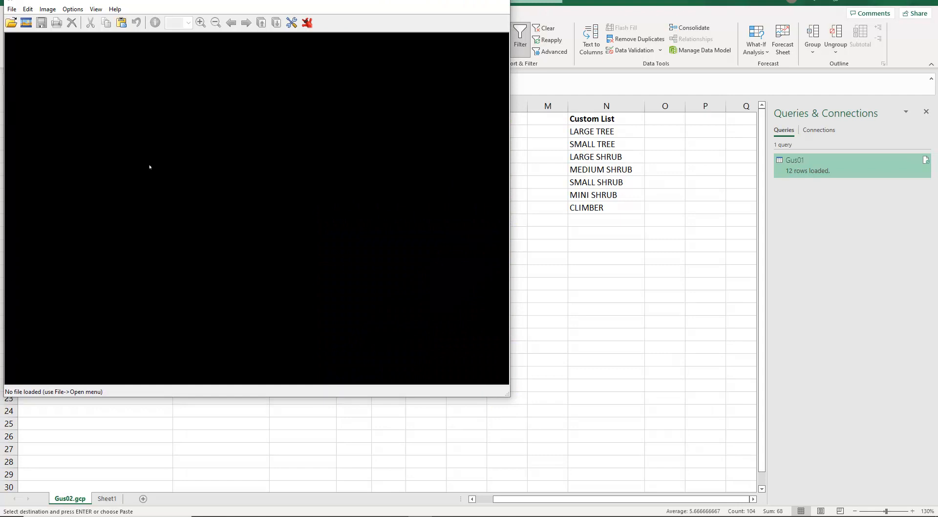
pyautogui.click(28, 9)
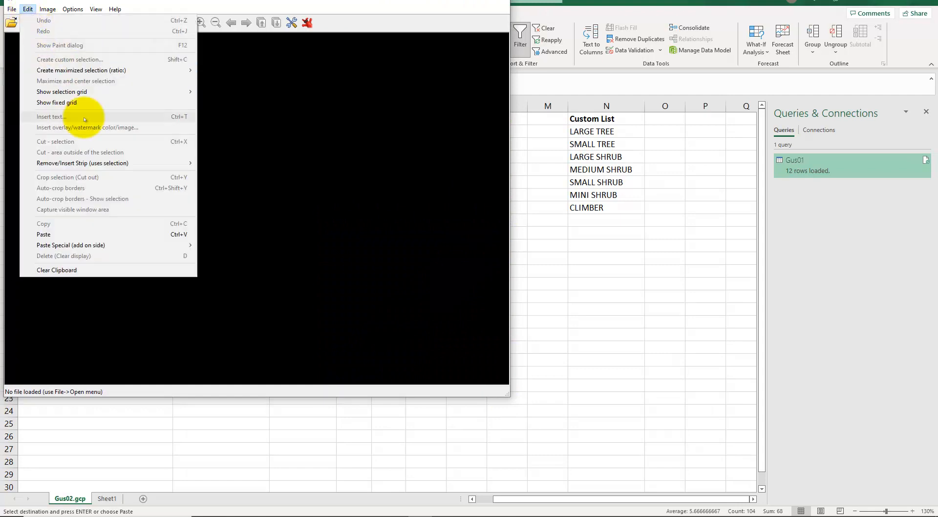
pyautogui.click(73, 234)
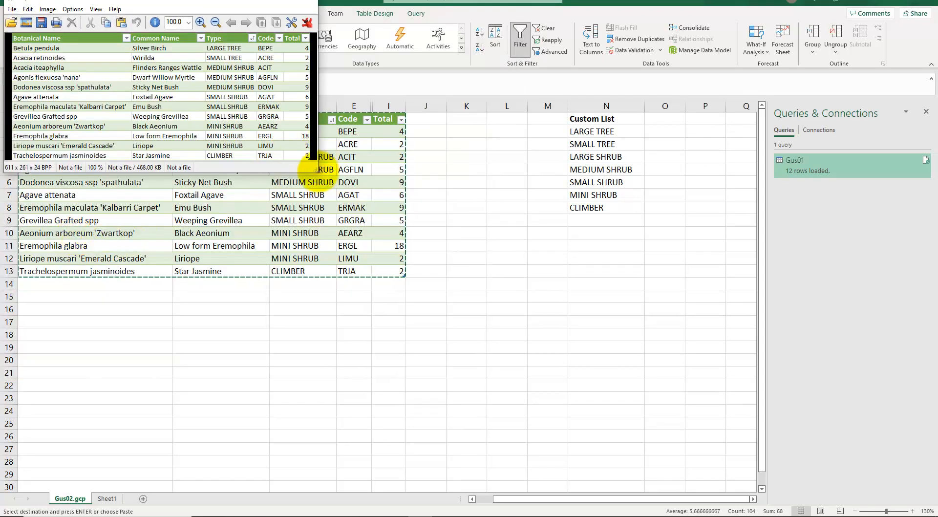
pyautogui.moveTo(318, 173); pyautogui.dragTo(404, 266)
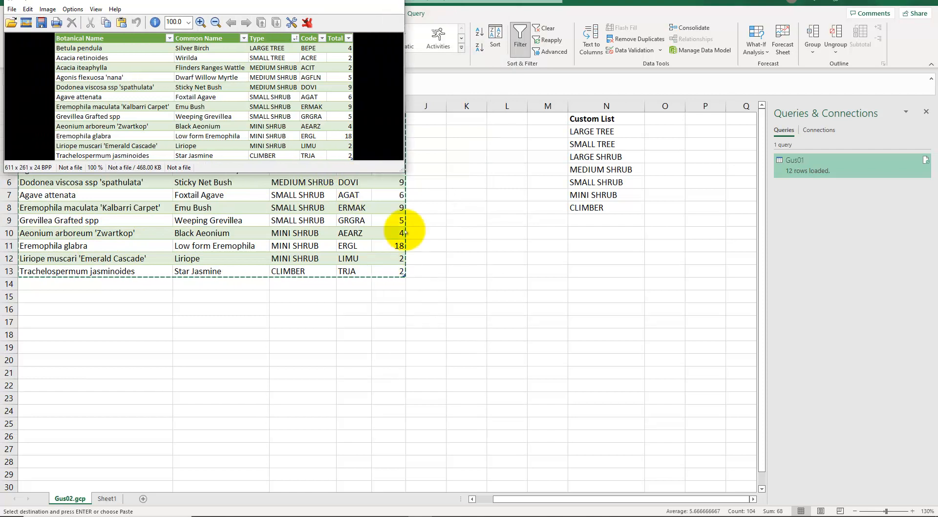
pyautogui.moveTo(404, 174); pyautogui.dragTo(561, 392)
pyautogui.click(376, 154)
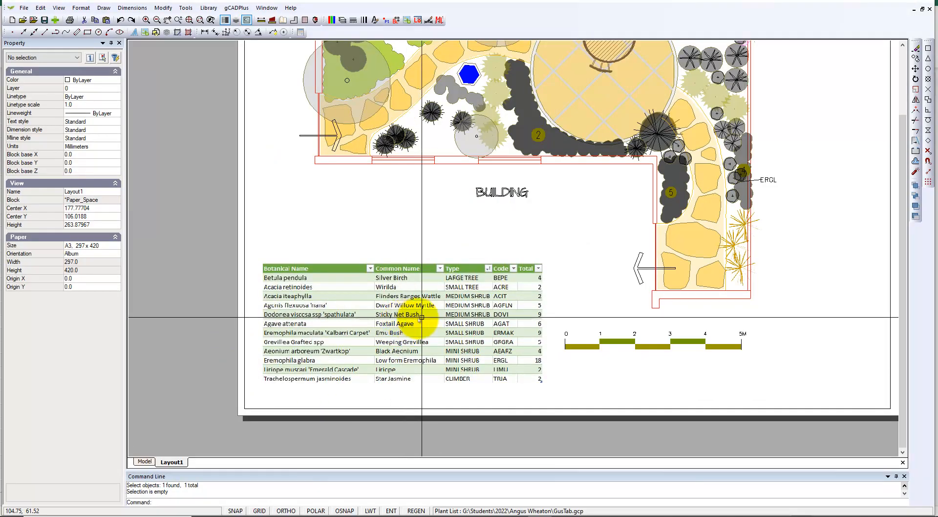
# - Set Border to Yes for the sorted plant schedule image on Layout1 and clear the selection
pyautogui.click(373, 324)
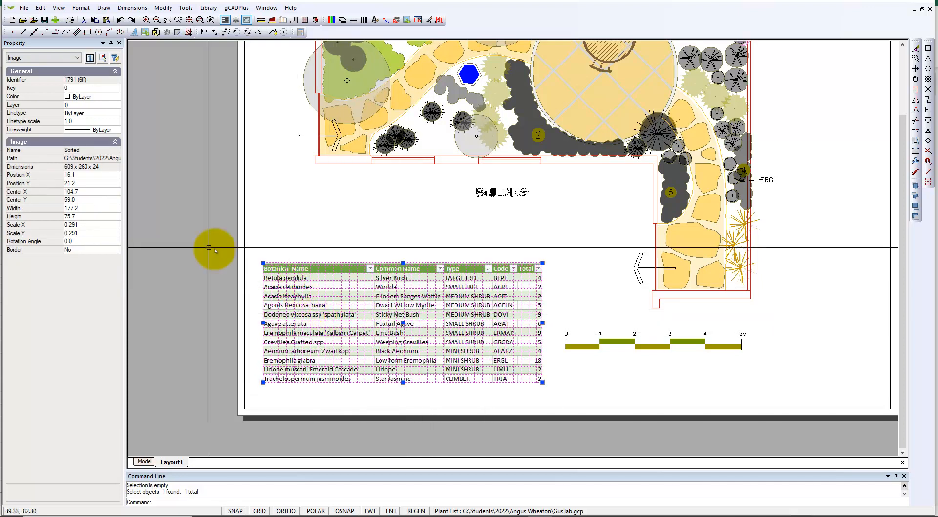
pyautogui.click(94, 251)
pyautogui.doubleClick(94, 251)
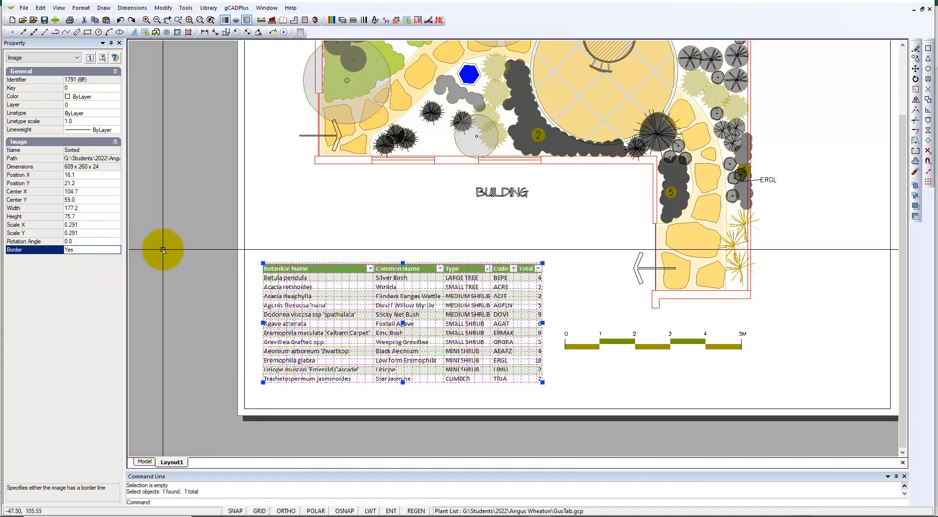
pyautogui.press('Escape')
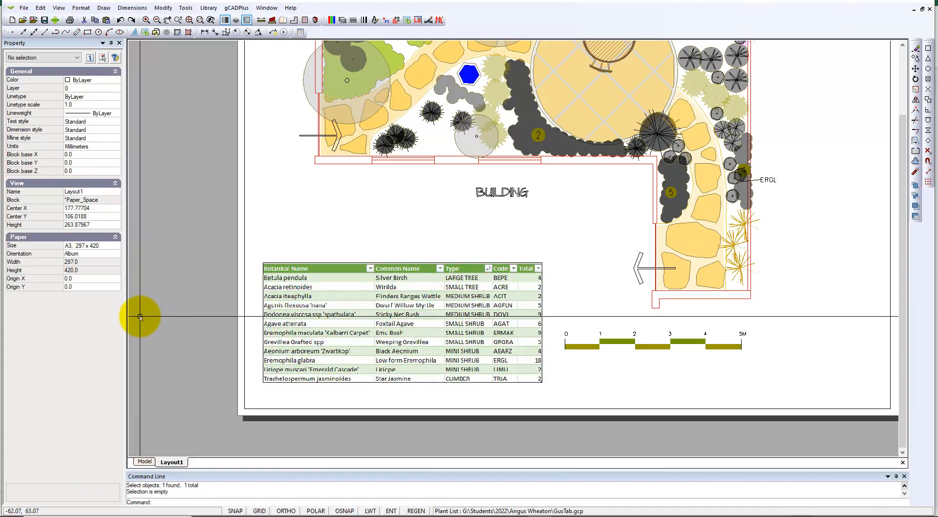